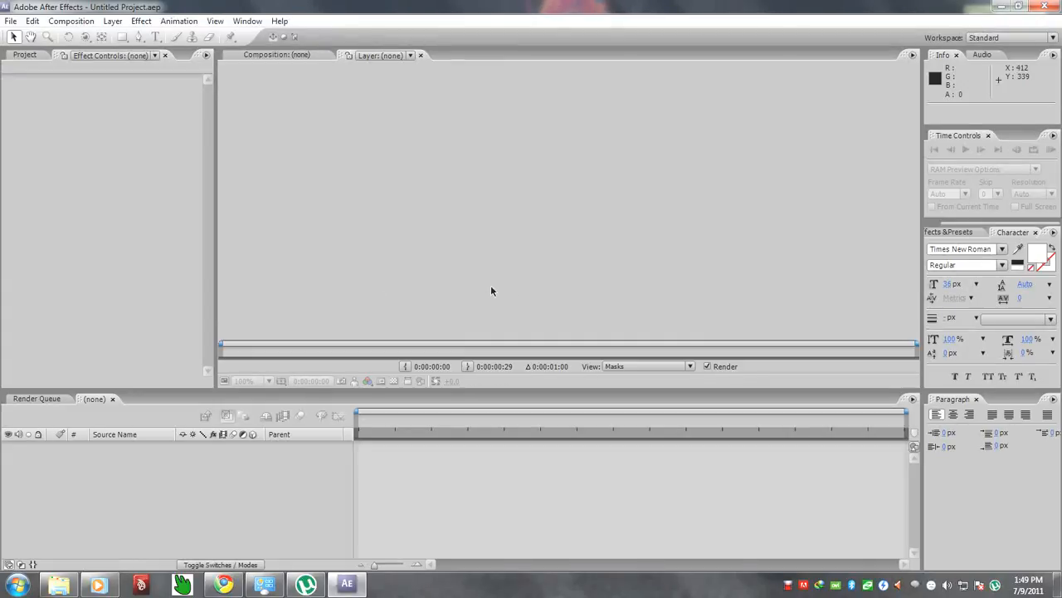
Step: Show the list of project items in place of the empty effect controls
{"action": "left_click", "coordinate": [336, 498]}
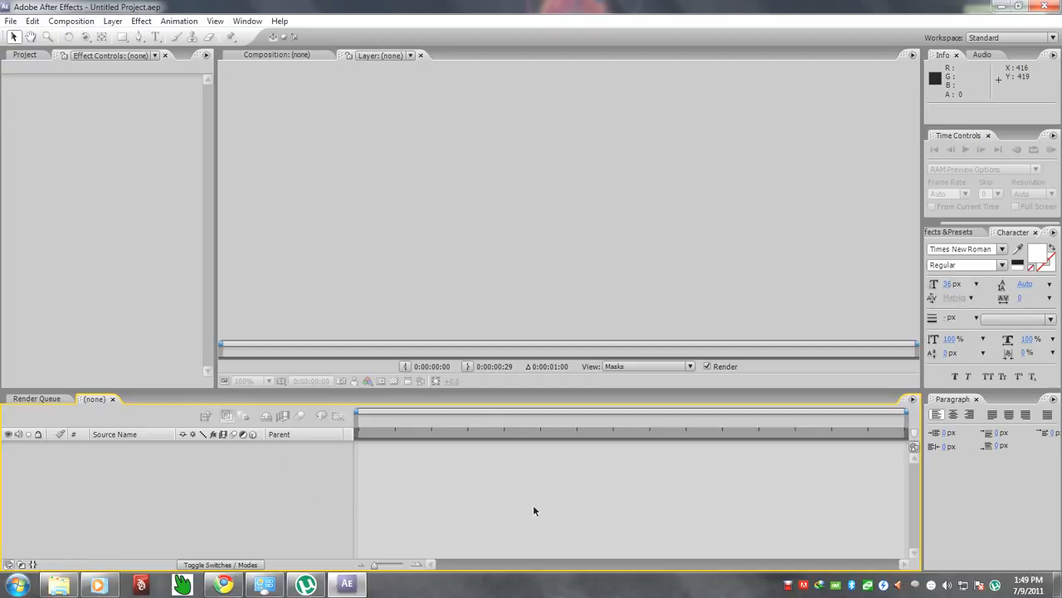
{"action": "left_click", "coordinate": [109, 274]}
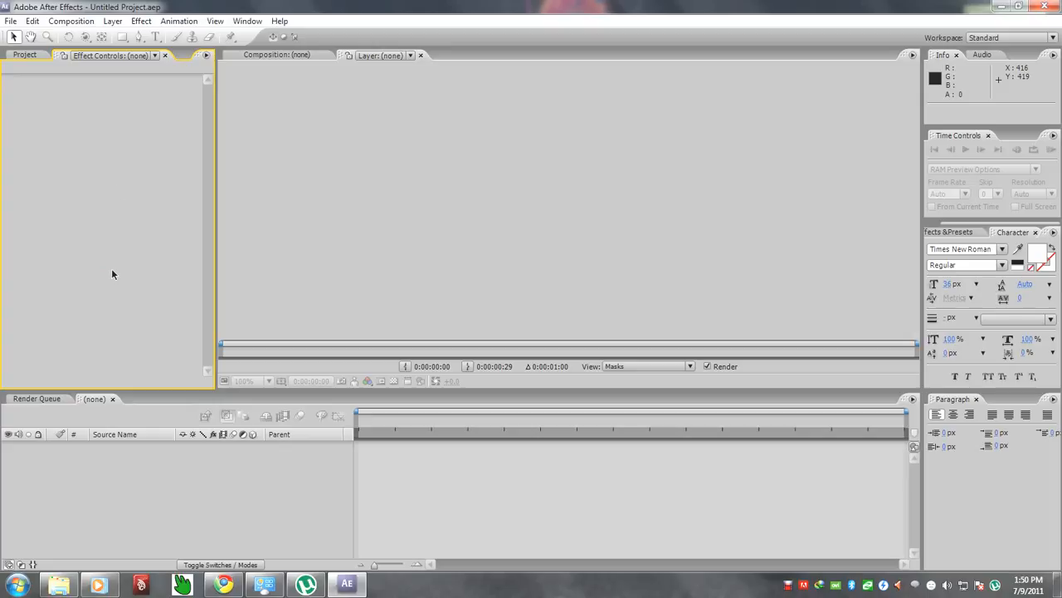
{"action": "left_click", "coordinate": [31, 57]}
{"action": "left_click", "coordinate": [74, 221]}
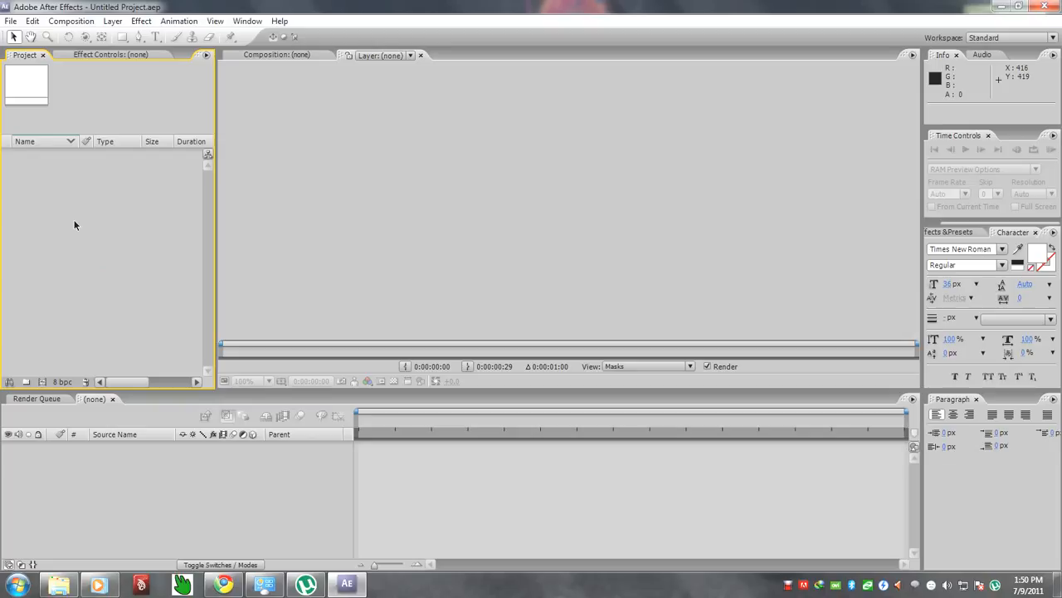
{"action": "left_click", "coordinate": [410, 213]}
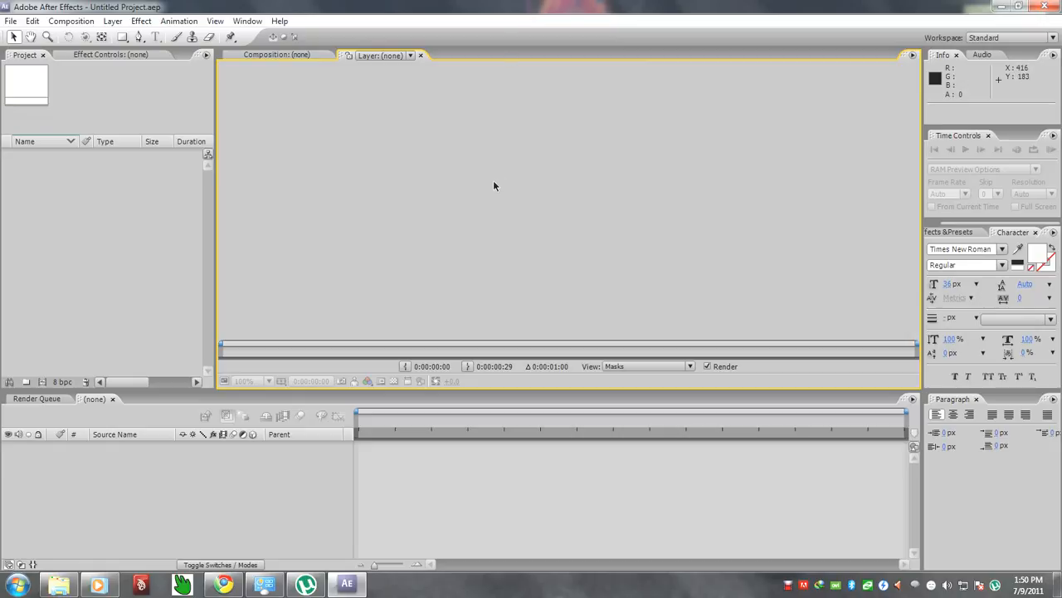
{"action": "left_click", "coordinate": [125, 211]}
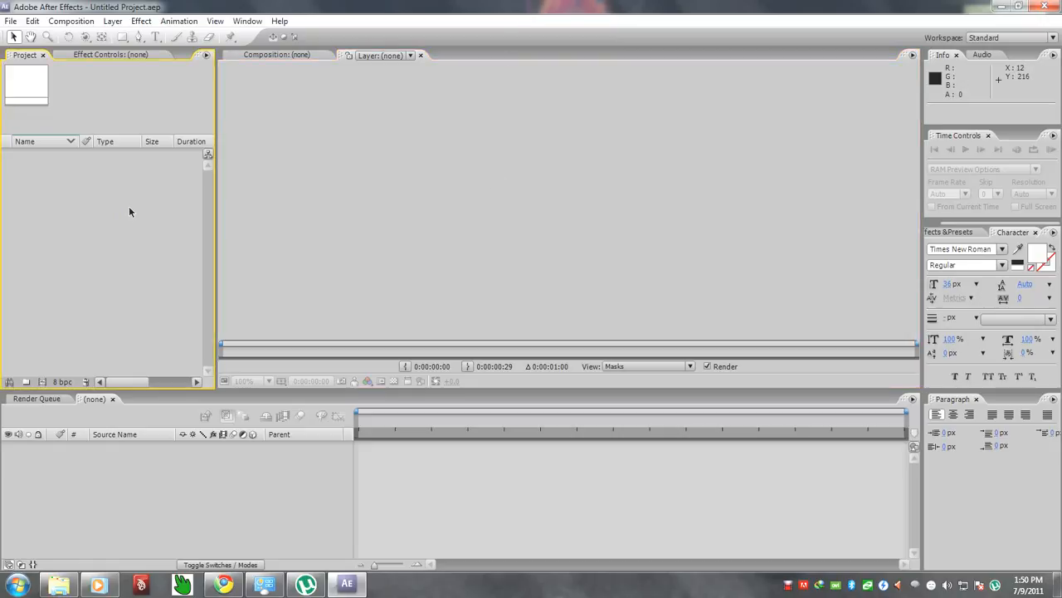
Step: Create a new composition with the PAL D1/DV Square Pixel preset and the aspect ratio locked to 4:3
{"action": "right_click", "coordinate": [130, 213]}
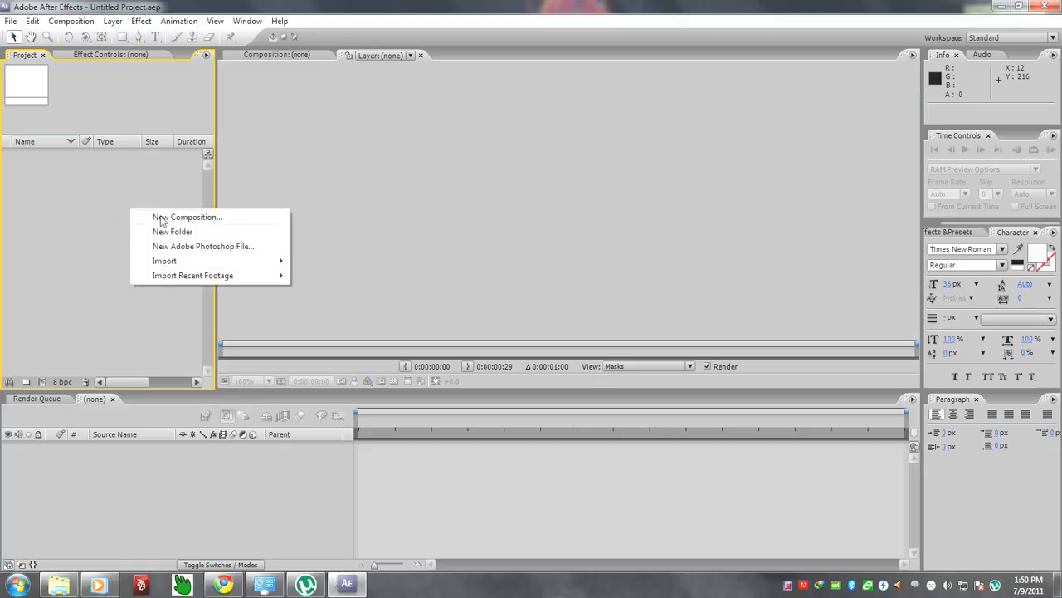
{"action": "mouse_move", "coordinate": [161, 263]}
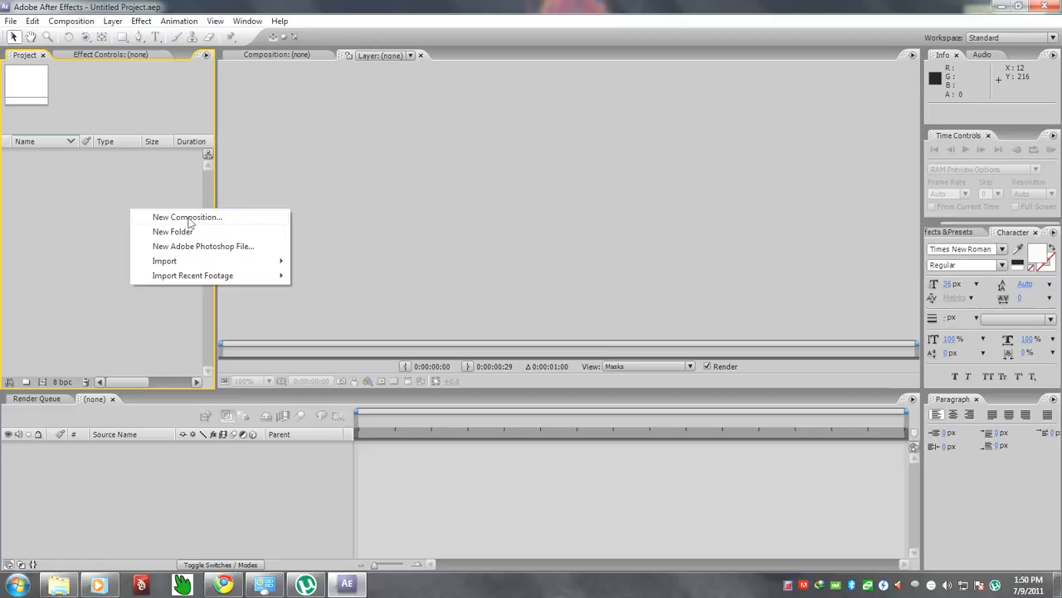
{"action": "left_click", "coordinate": [187, 218]}
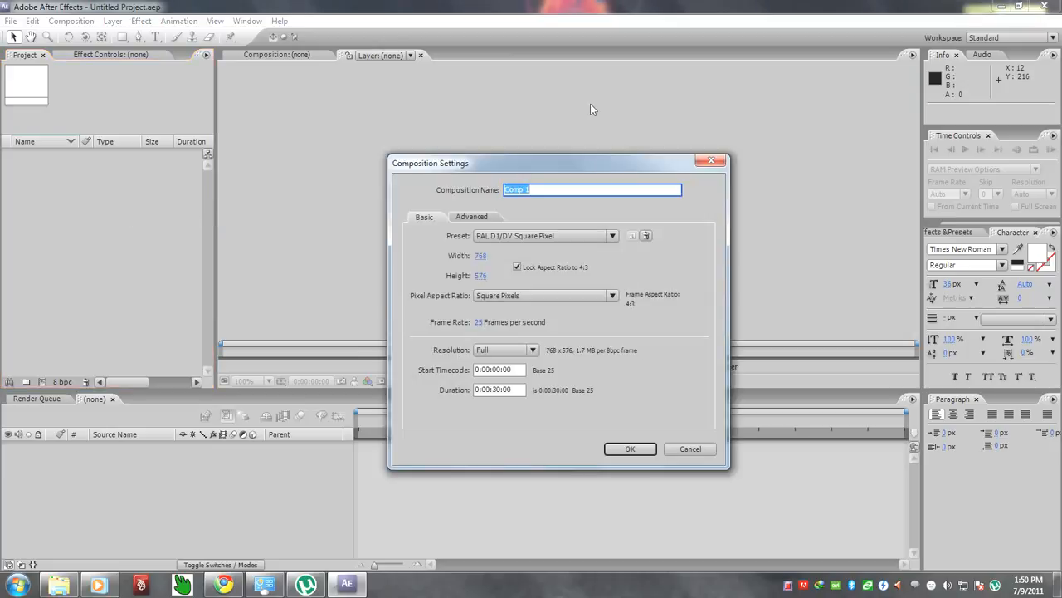
{"action": "left_click_drag", "start_coordinate": [596, 163], "coordinate": [581, 94]}
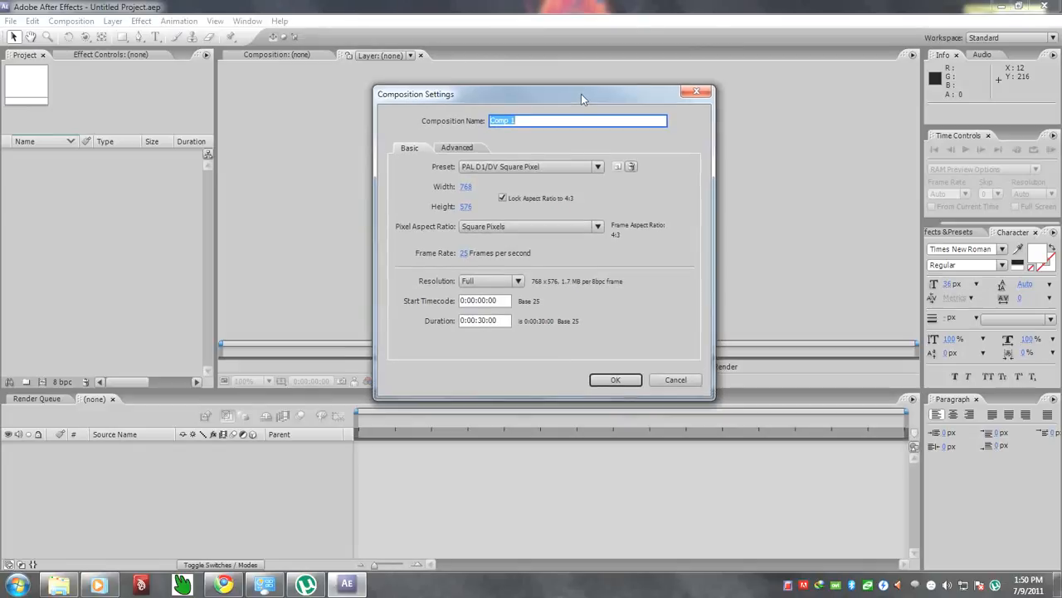
{"action": "left_click", "coordinate": [601, 166]}
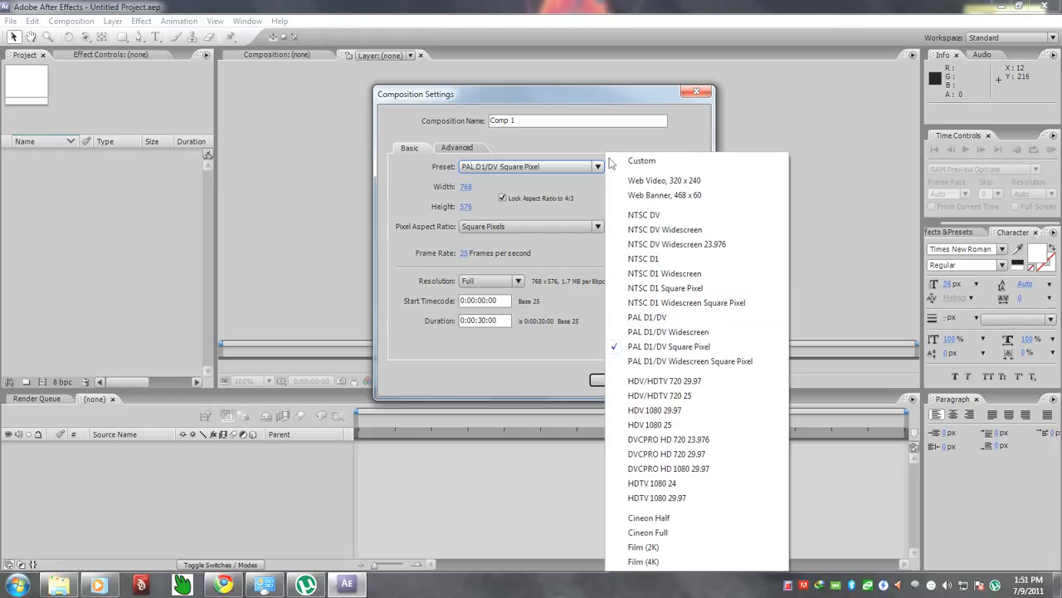
{"action": "left_click", "coordinate": [658, 348]}
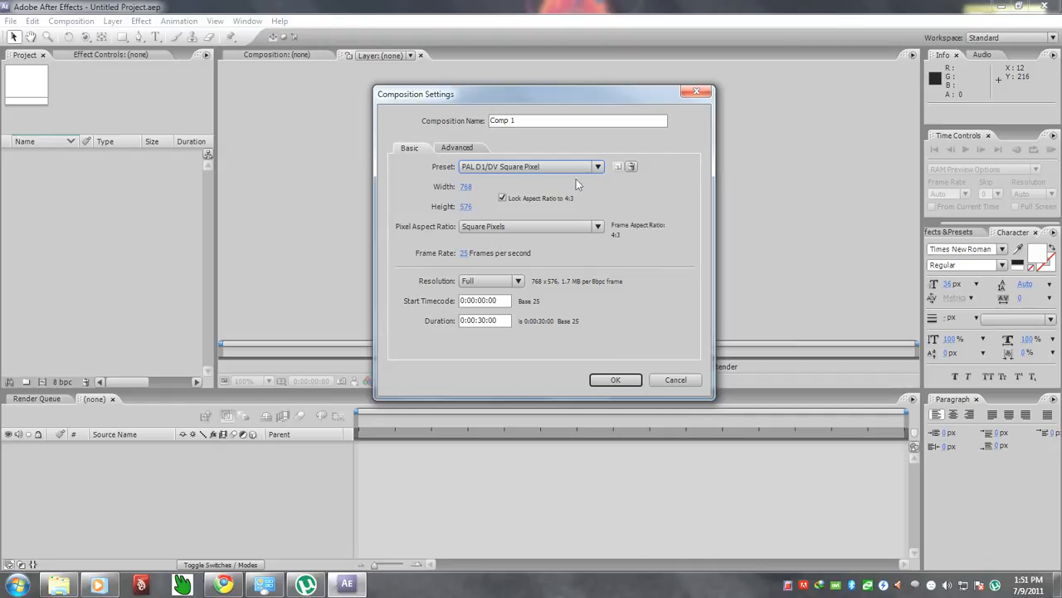
{"action": "left_click", "coordinate": [501, 198]}
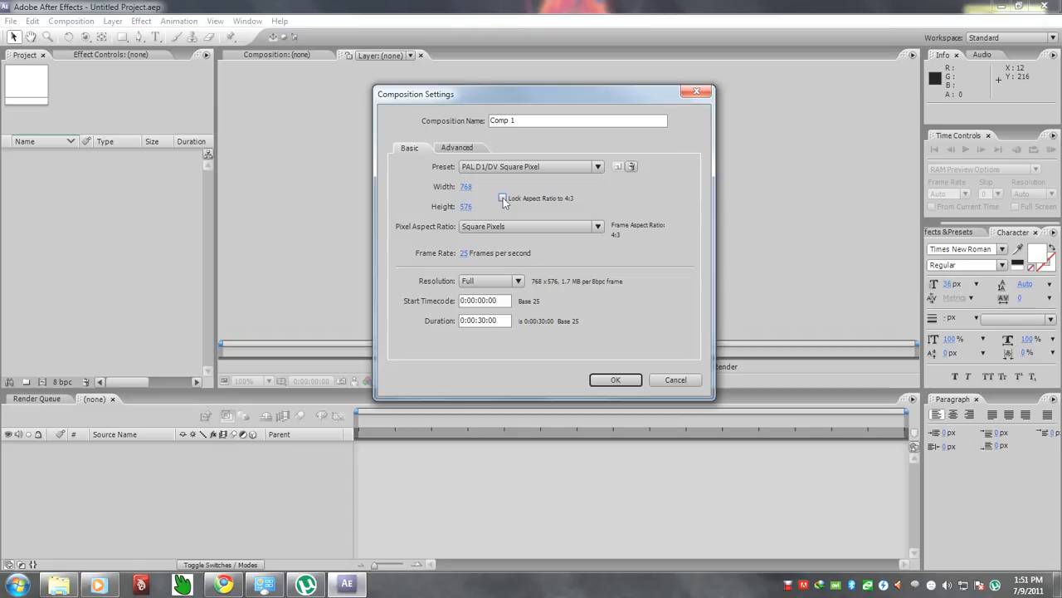
{"action": "left_click", "coordinate": [502, 198]}
{"action": "left_click", "coordinate": [618, 378]}
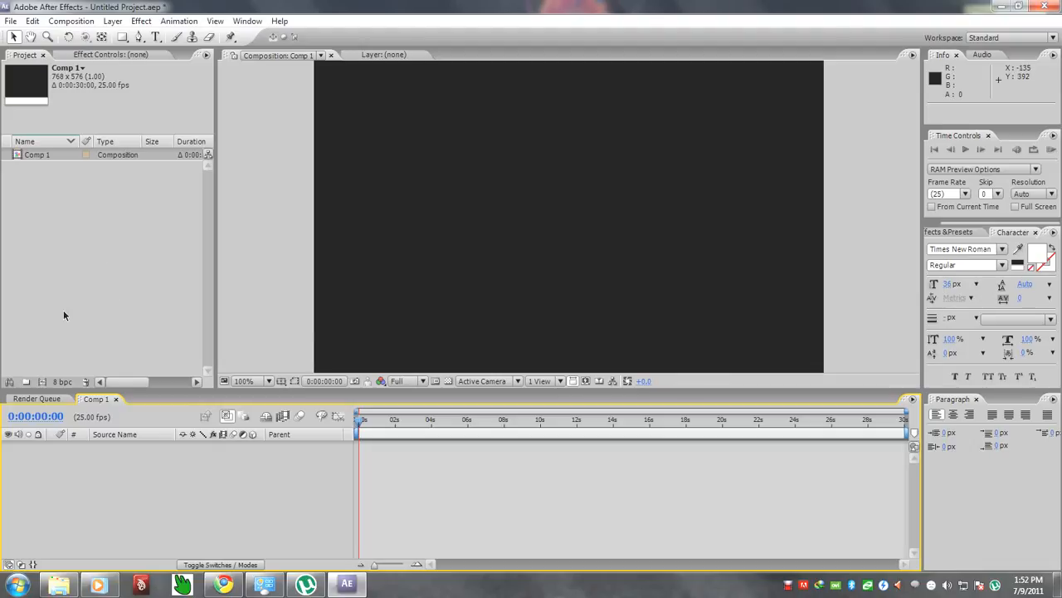
{"action": "left_click", "coordinate": [47, 399]}
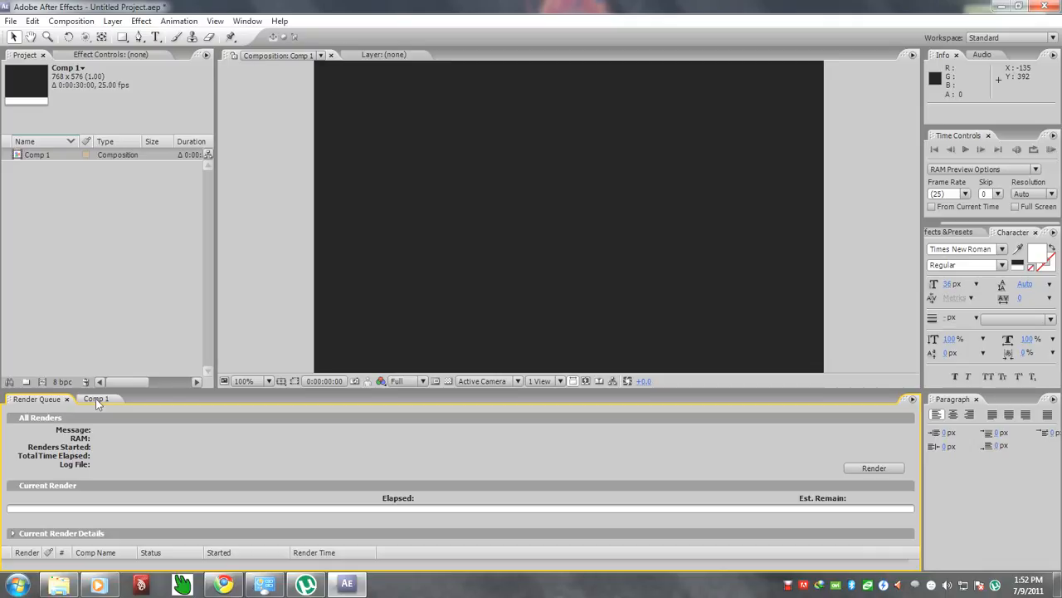
{"action": "left_click", "coordinate": [95, 399]}
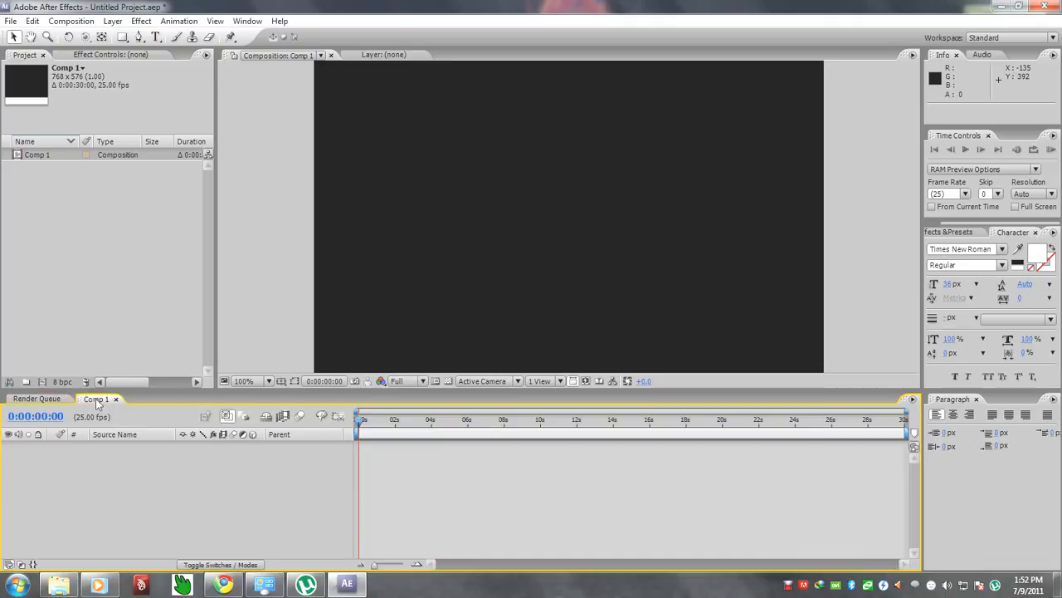
{"action": "left_click", "coordinate": [116, 260]}
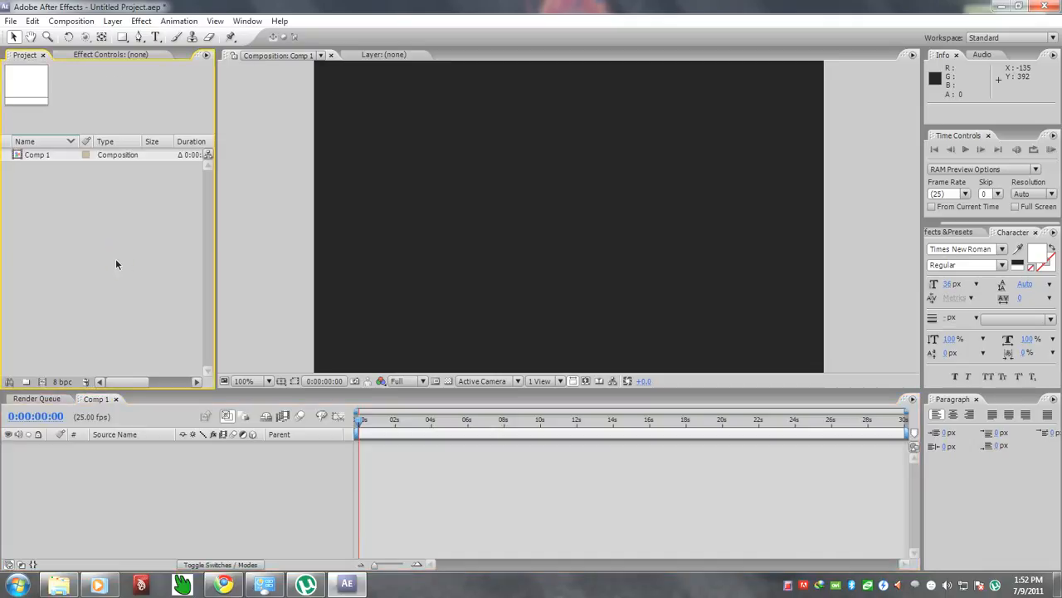
{"action": "left_click", "coordinate": [100, 154]}
{"action": "left_click", "coordinate": [88, 224]}
Step: Add a 768 x 576 solid layer to the composition, coloured lime green (87E324)
{"action": "left_click", "coordinate": [542, 214]}
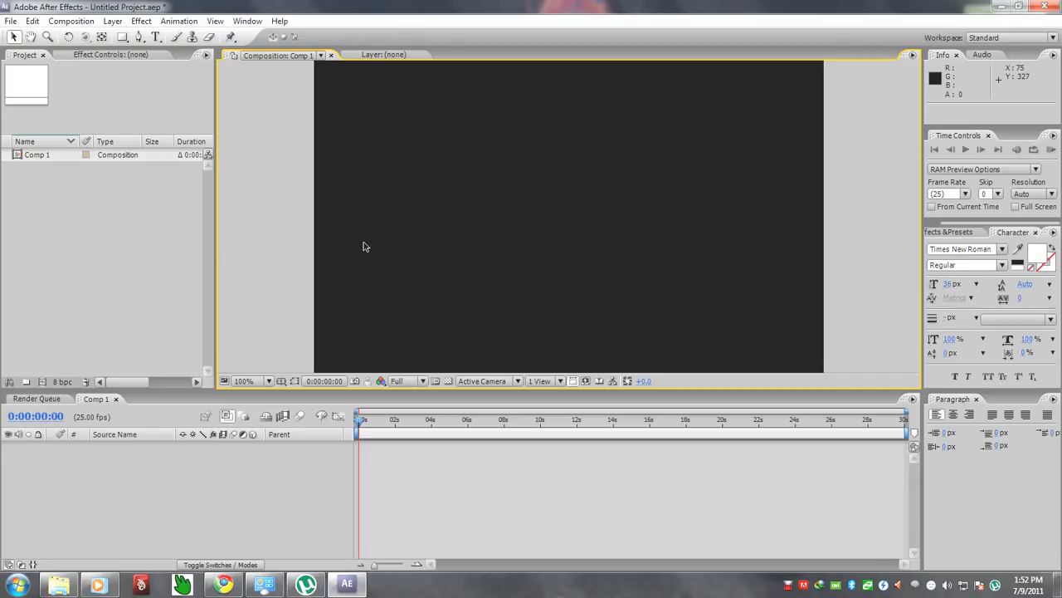
{"action": "right_click", "coordinate": [585, 179]}
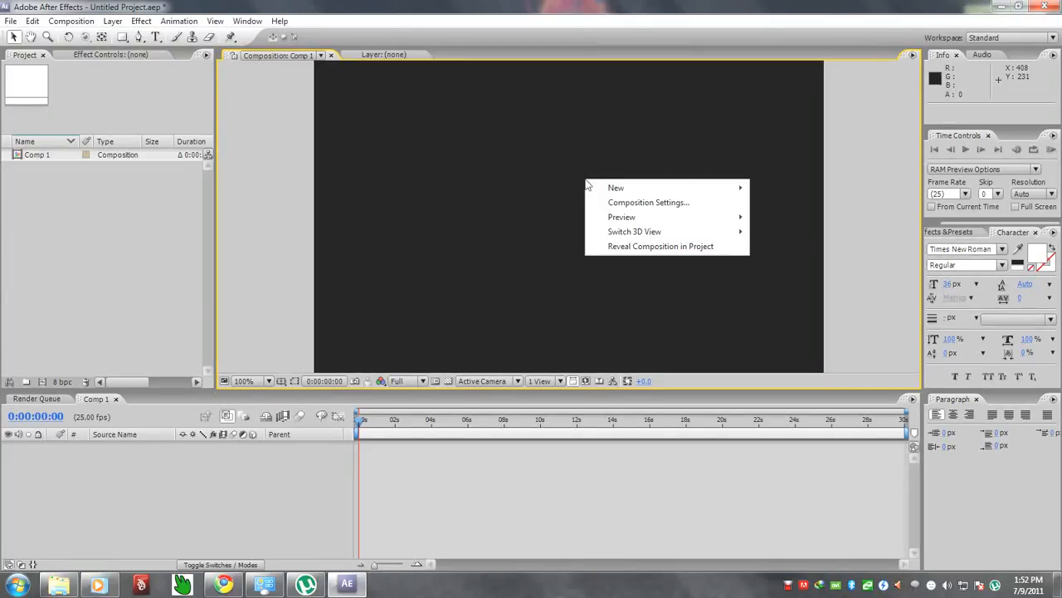
{"action": "mouse_move", "coordinate": [669, 194]}
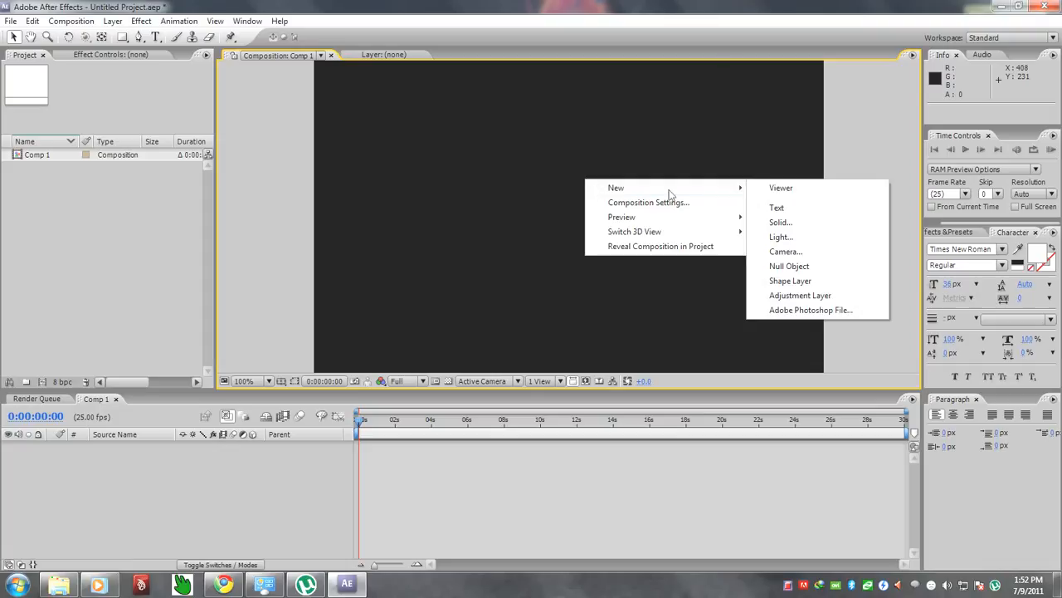
{"action": "left_click", "coordinate": [781, 223]}
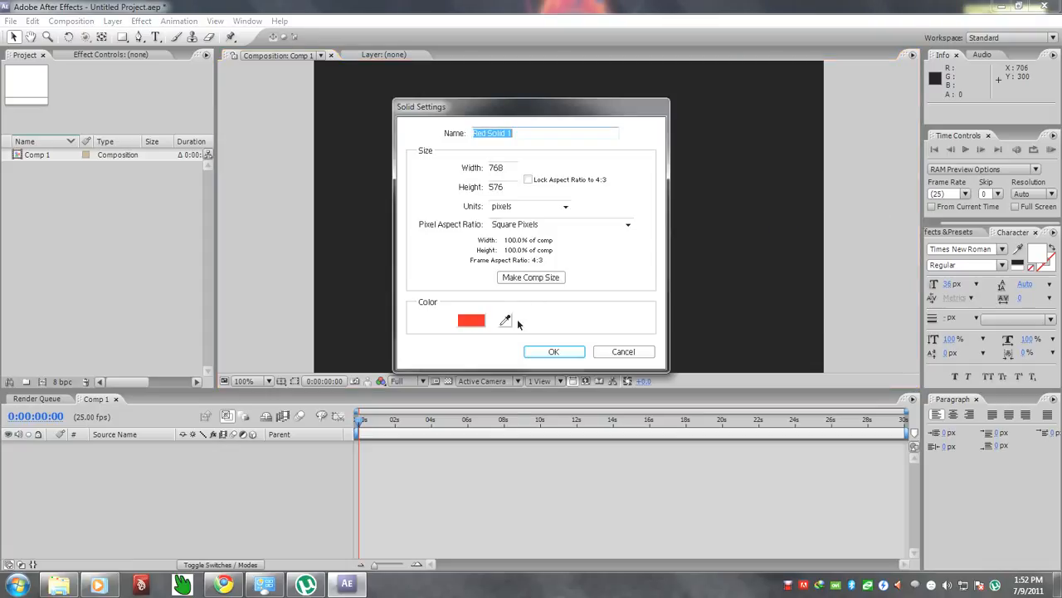
{"action": "left_click", "coordinate": [505, 320]}
{"action": "left_click", "coordinate": [466, 318]}
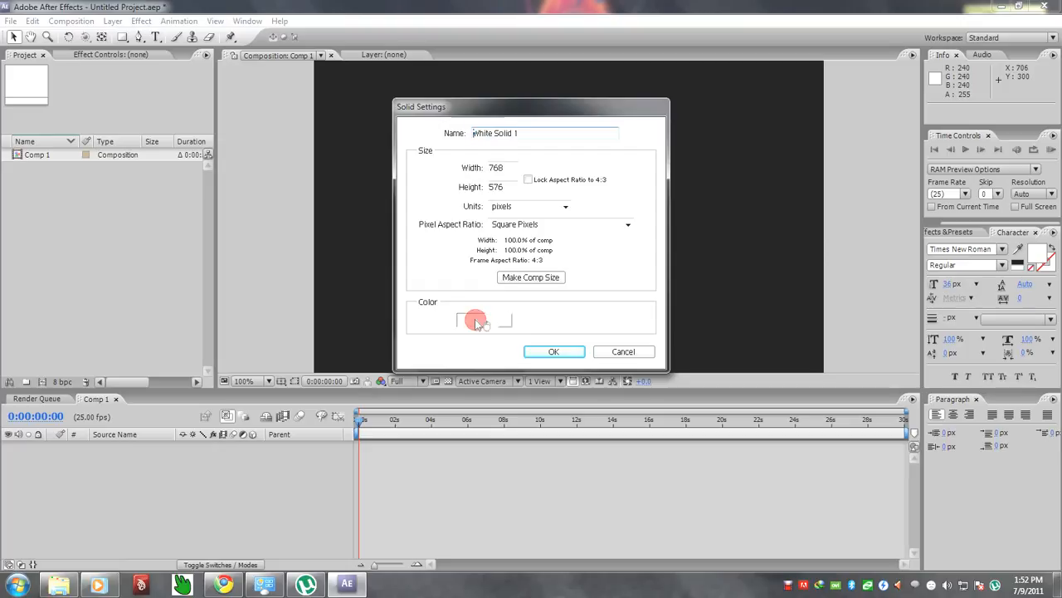
{"action": "left_click", "coordinate": [470, 318]}
{"action": "left_click", "coordinate": [539, 396]}
{"action": "left_click_drag", "start_coordinate": [539, 397], "coordinate": [585, 387]}
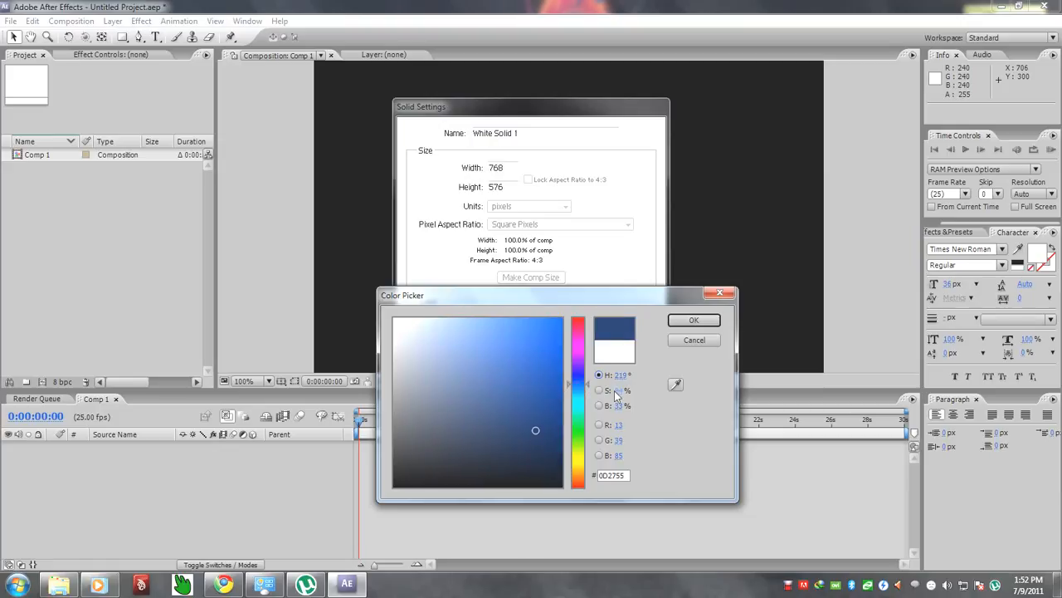
{"action": "left_click", "coordinate": [598, 390]}
{"action": "mouse_move", "coordinate": [495, 378]}
{"action": "left_mouse_down"}
{"action": "mouse_move", "coordinate": [467, 361]}
{"action": "mouse_move", "coordinate": [435, 406]}
{"action": "mouse_move", "coordinate": [434, 336]}
{"action": "left_mouse_up"}
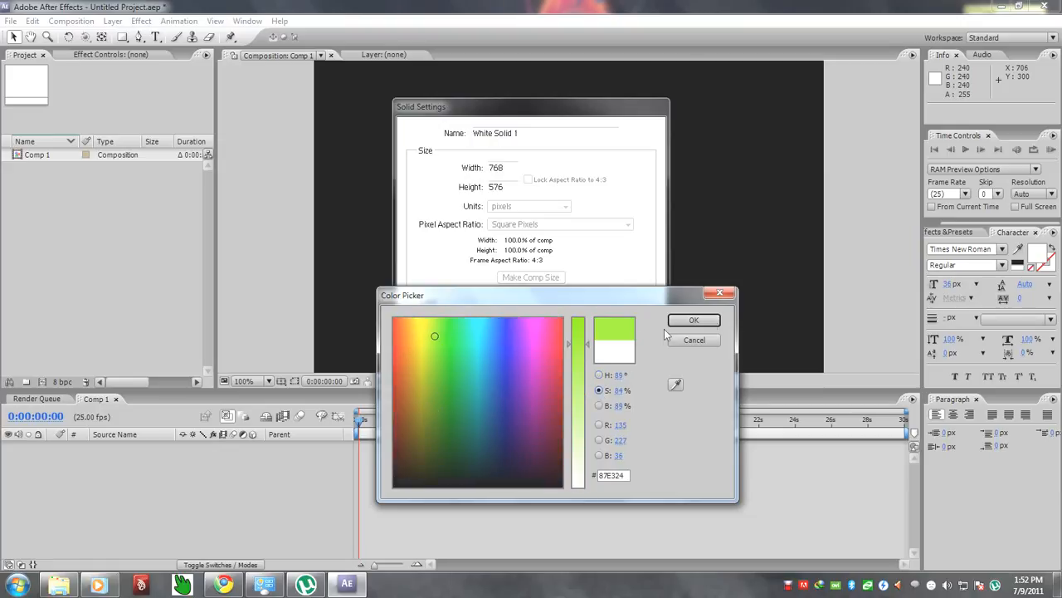
{"action": "left_click", "coordinate": [712, 320]}
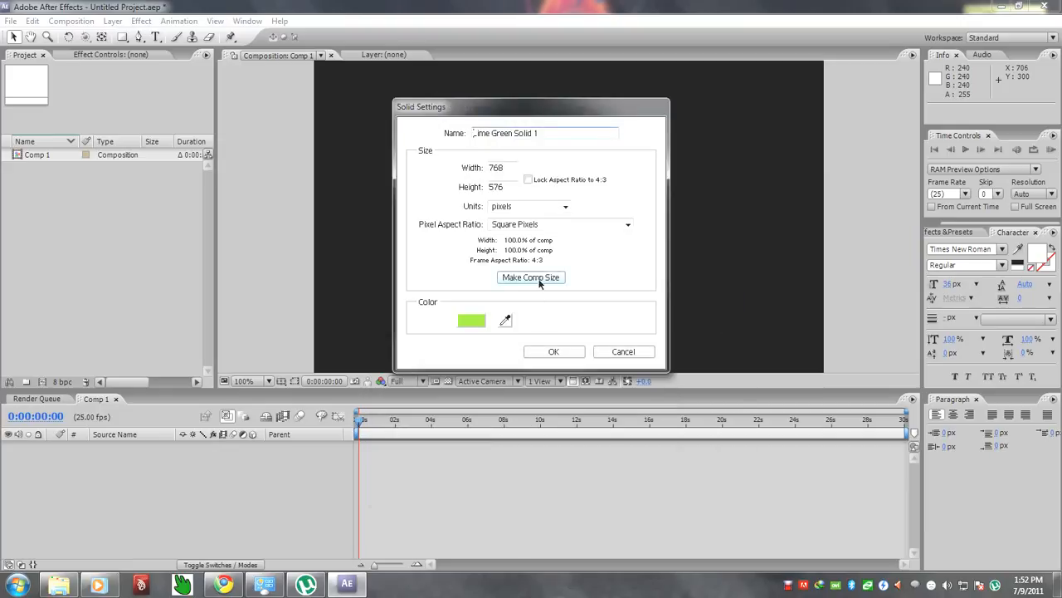
{"action": "left_click", "coordinate": [554, 352]}
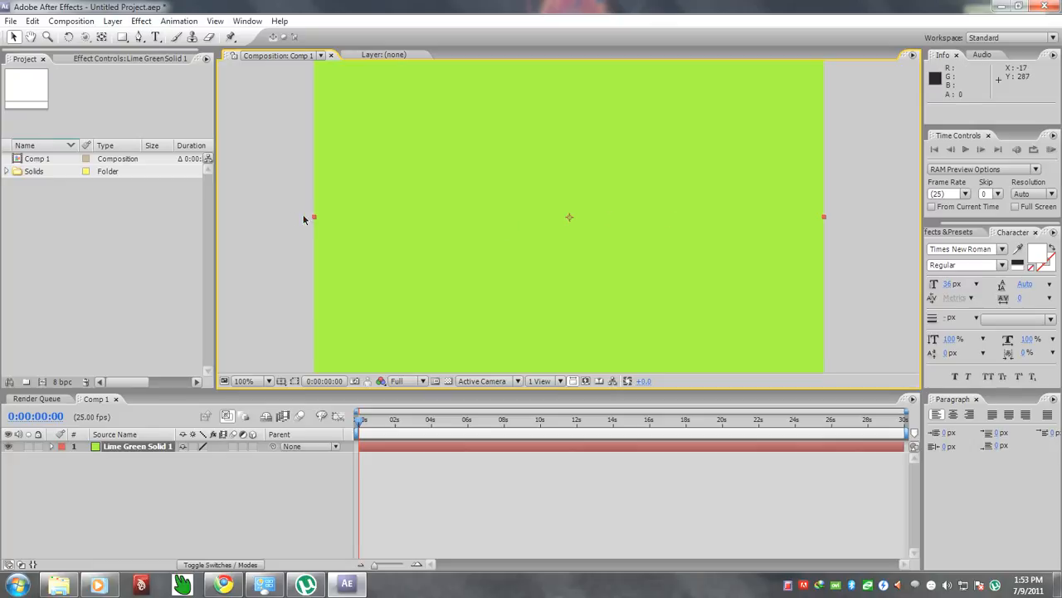
Step: Rename the lime green solid in the project's Solids folder to parrot
{"action": "left_click", "coordinate": [6, 171]}
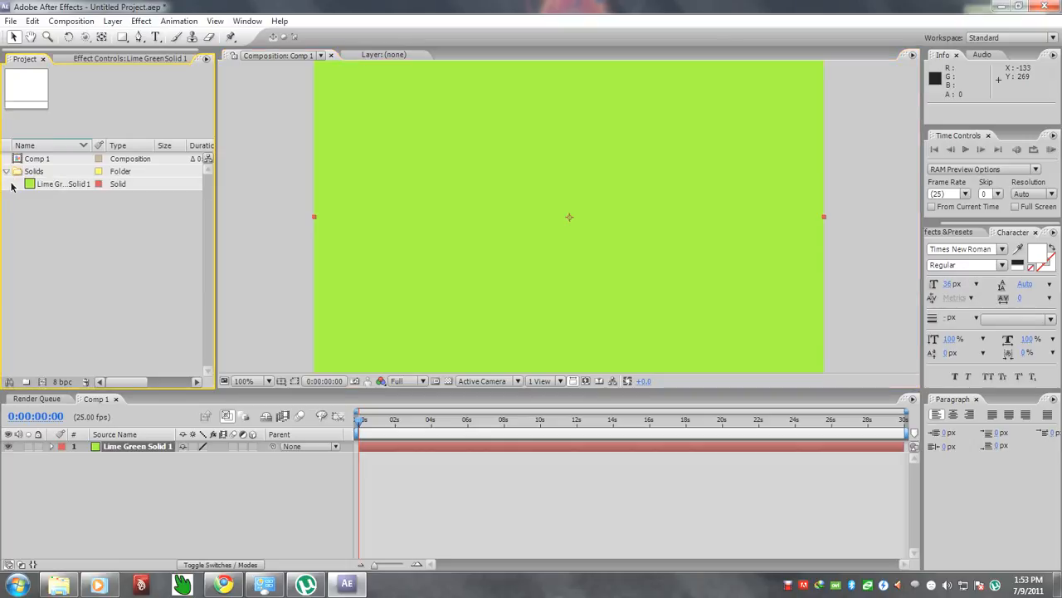
{"action": "left_click", "coordinate": [75, 187]}
{"action": "left_click", "coordinate": [72, 224]}
{"action": "left_click", "coordinate": [67, 187]}
{"action": "key", "text": "Return"}
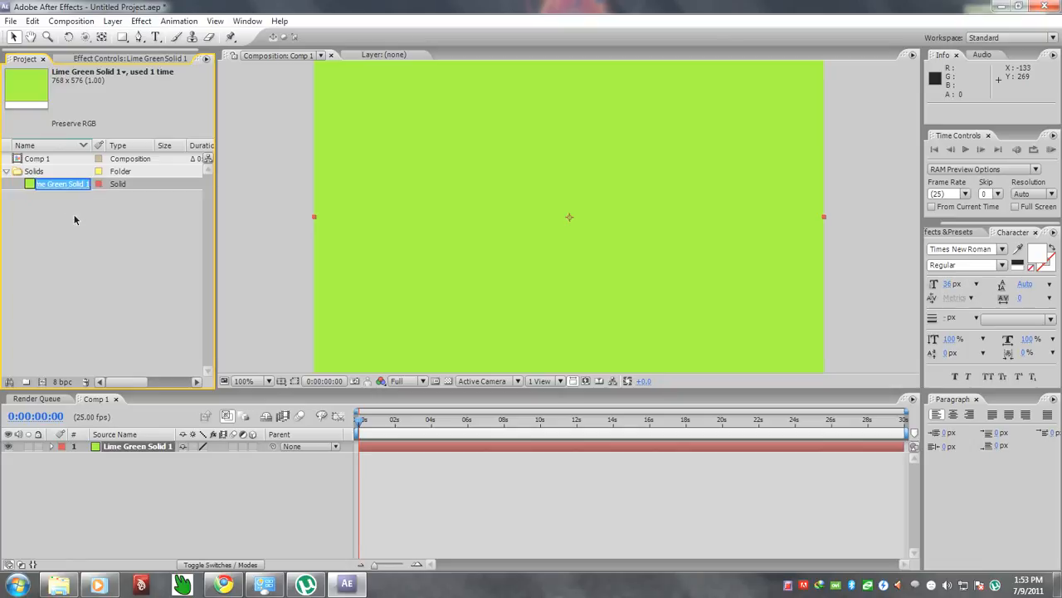
{"action": "type", "text": "parrot"}
{"action": "left_click", "coordinate": [96, 238]}
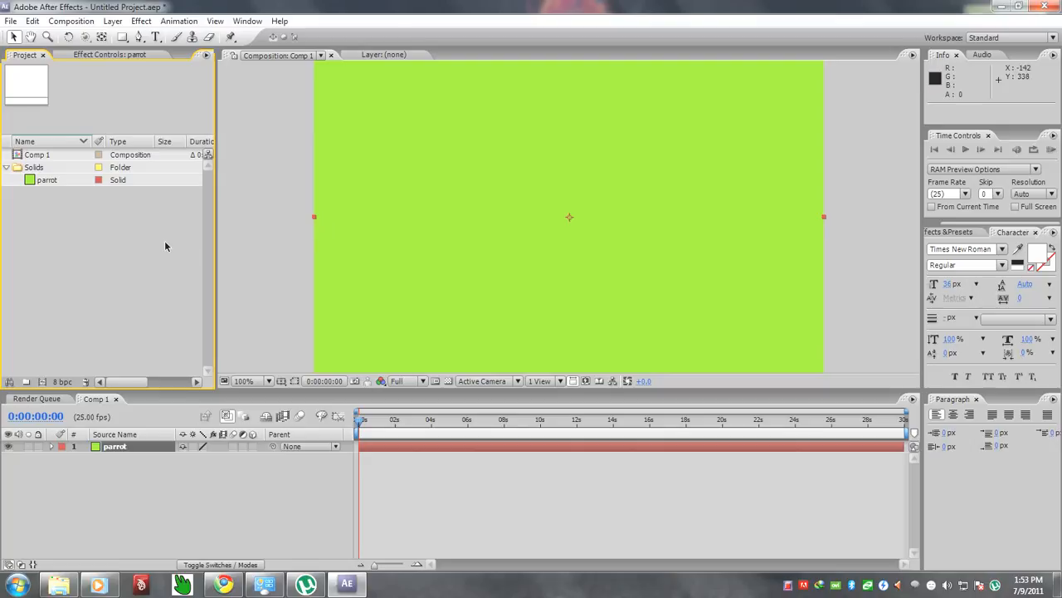
Step: Reveal the parrot layer's transform properties in the timeline
{"action": "left_click", "coordinate": [51, 448]}
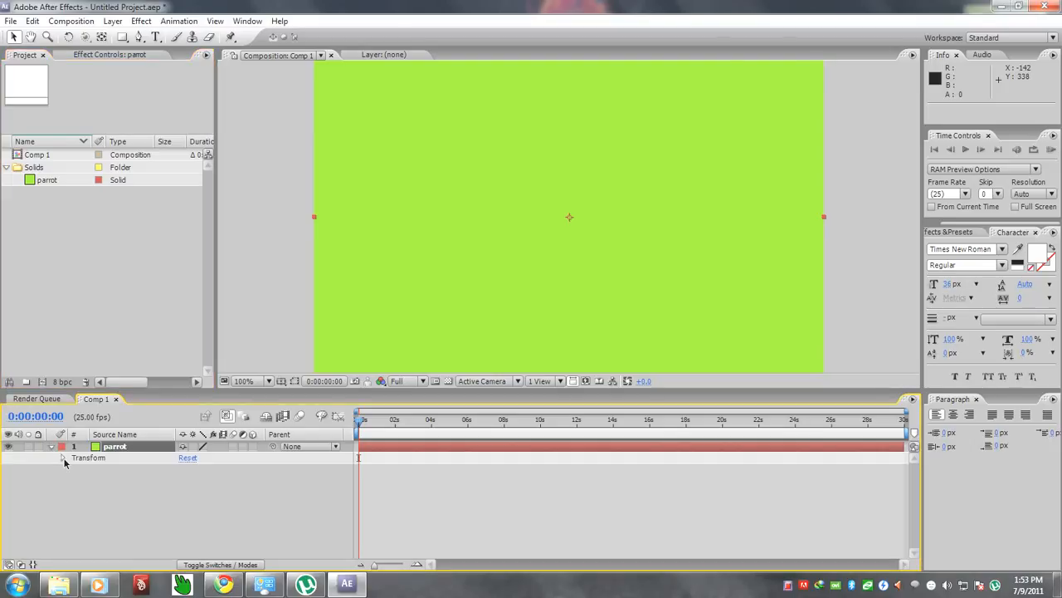
{"action": "left_click", "coordinate": [63, 458]}
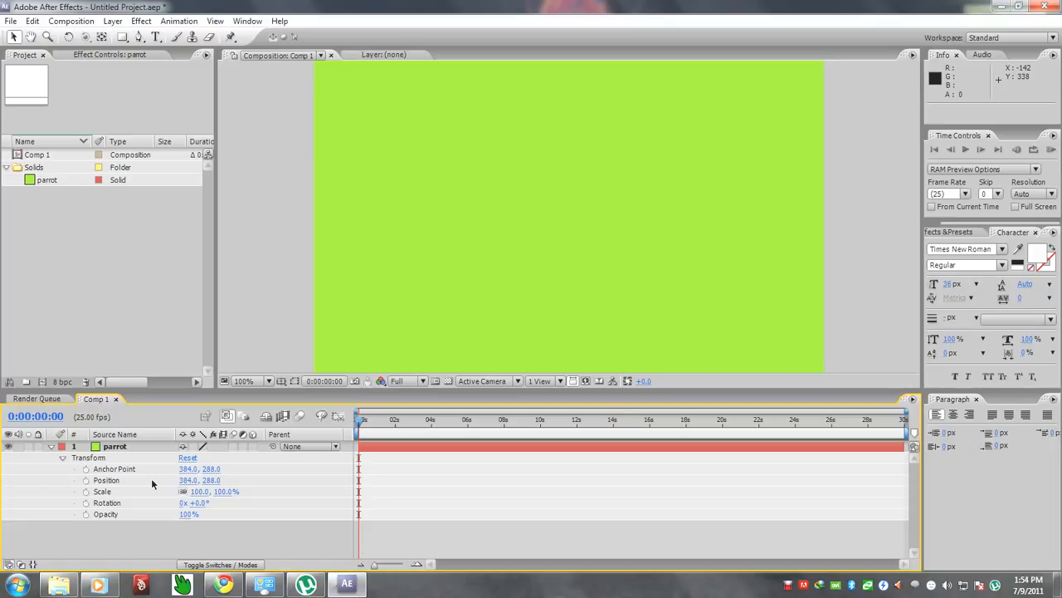
{"action": "left_click", "coordinate": [361, 420]}
Step: Move the parrot layer's anchor point to about 685, 341 with the Pan Behind tool, then return to the Selection tool
{"action": "left_click", "coordinate": [723, 192]}
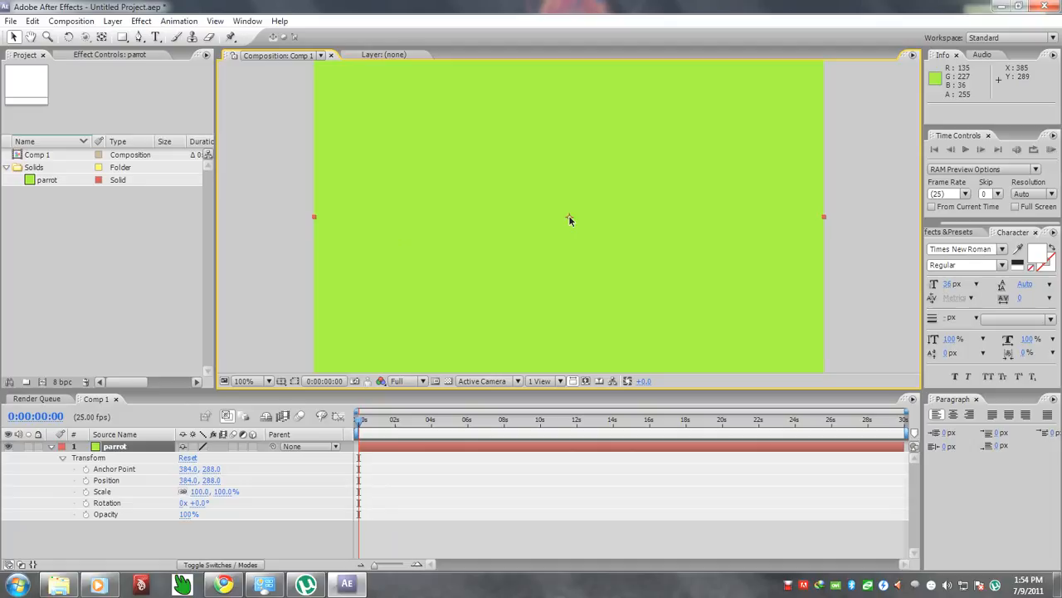
{"action": "key", "text": "y"}
{"action": "left_click", "coordinate": [569, 218]}
{"action": "left_click_drag", "start_coordinate": [569, 219], "coordinate": [770, 255]}
{"action": "key", "text": "v"}
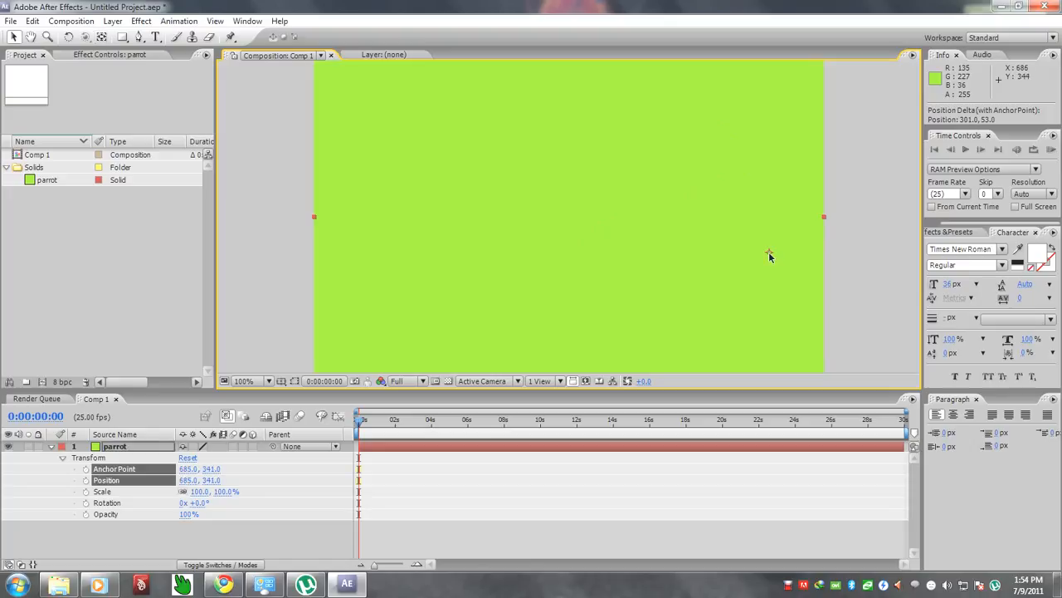